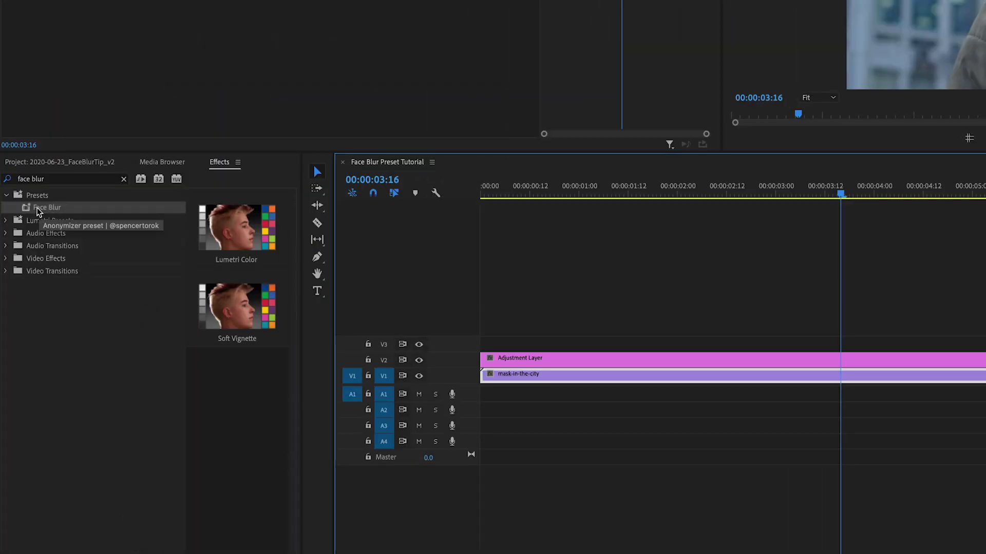
# Apply the Face Blur preset to the adjustment layer above the mask-in-the-city clip
pyautogui.moveTo(38, 211); pyautogui.dragTo(660, 356)
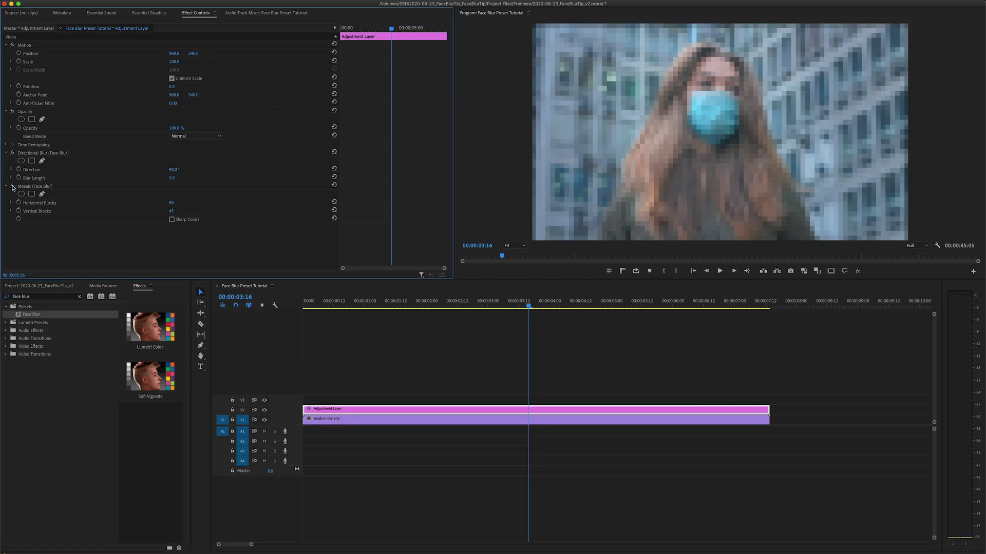
pyautogui.click(12, 186)
pyautogui.click(12, 186)
# Add an elliptical opacity mask to the adjustment layer and fit it around the woman's face
pyautogui.click(32, 112)
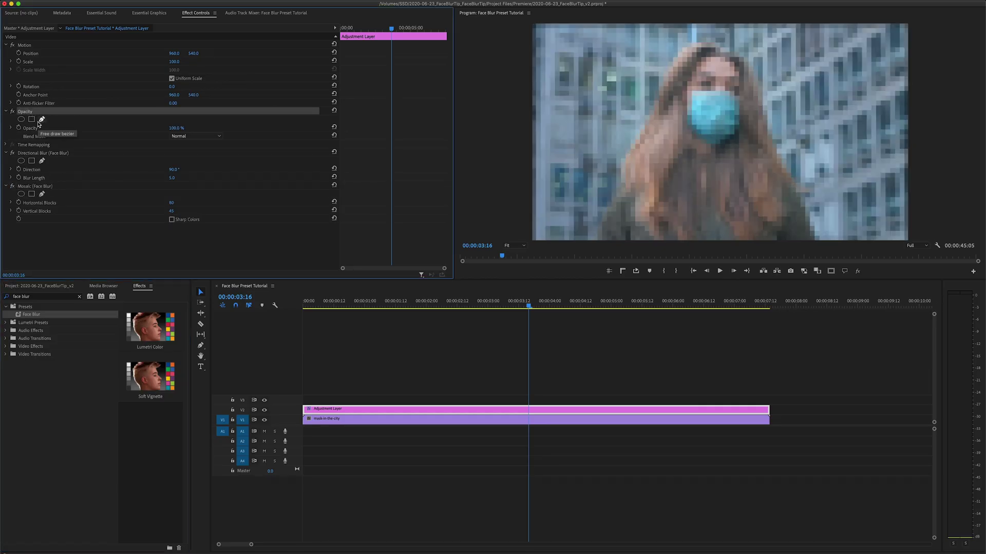
pyautogui.click(21, 119)
pyautogui.moveTo(723, 132); pyautogui.dragTo(720, 125)
pyautogui.moveTo(670, 102); pyautogui.dragTo(690, 102)
pyautogui.moveTo(727, 156); pyautogui.dragTo(727, 146)
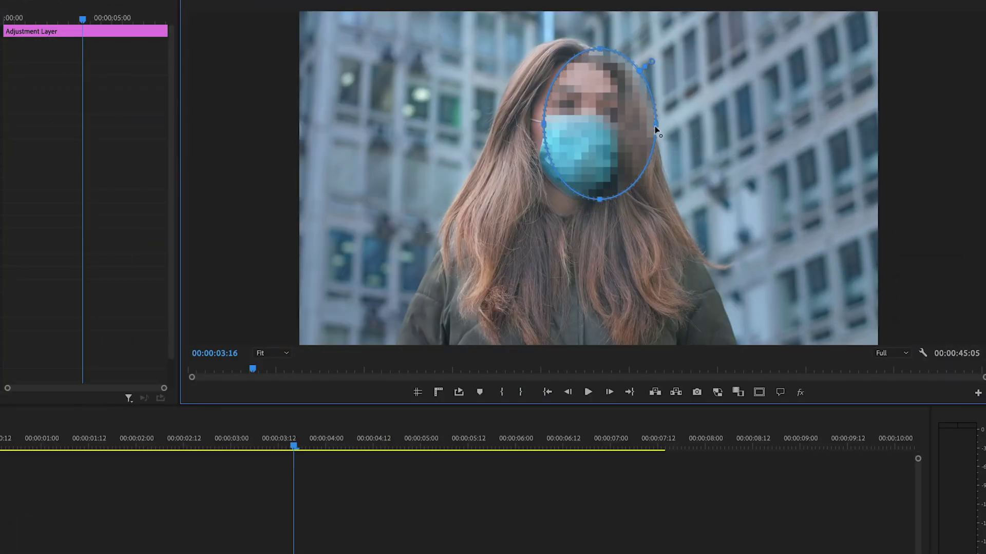
pyautogui.moveTo(655, 124); pyautogui.dragTo(598, 125)
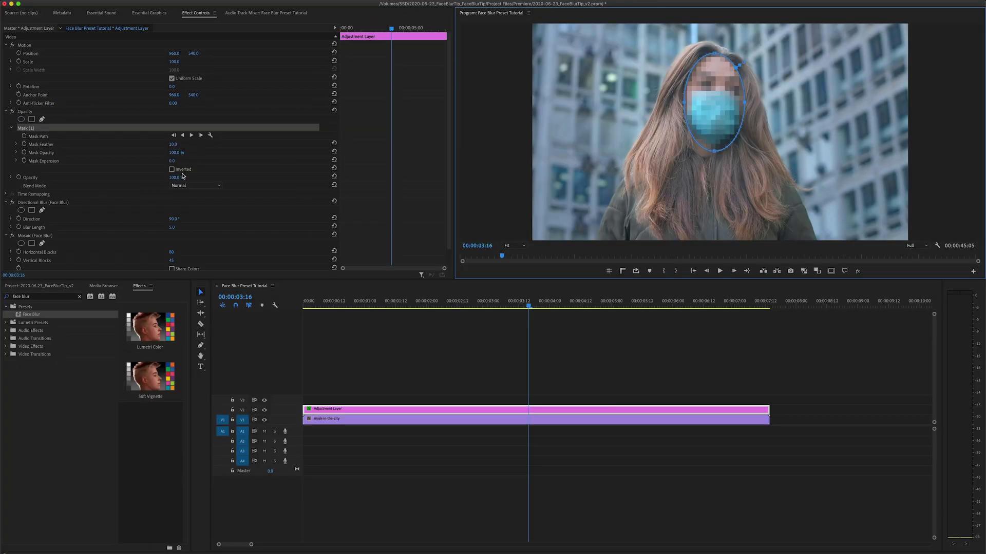
# Lower the adjustment layer's opacity to 50% and refine the mask's outline against the face
pyautogui.click(180, 176)
pyautogui.write('50')
pyautogui.press('Return')
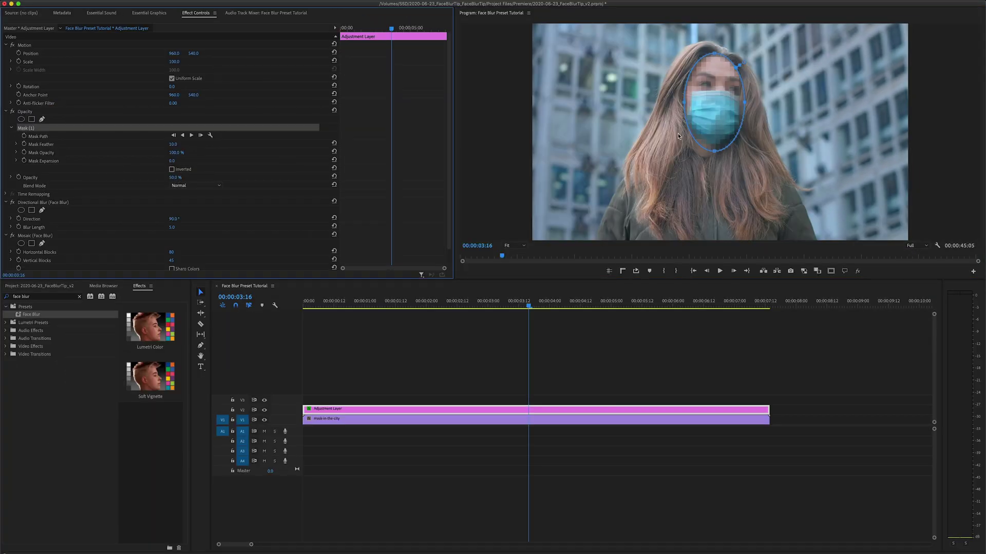
pyautogui.moveTo(723, 53); pyautogui.dragTo(712, 70)
pyautogui.moveTo(706, 145); pyautogui.dragTo(712, 143)
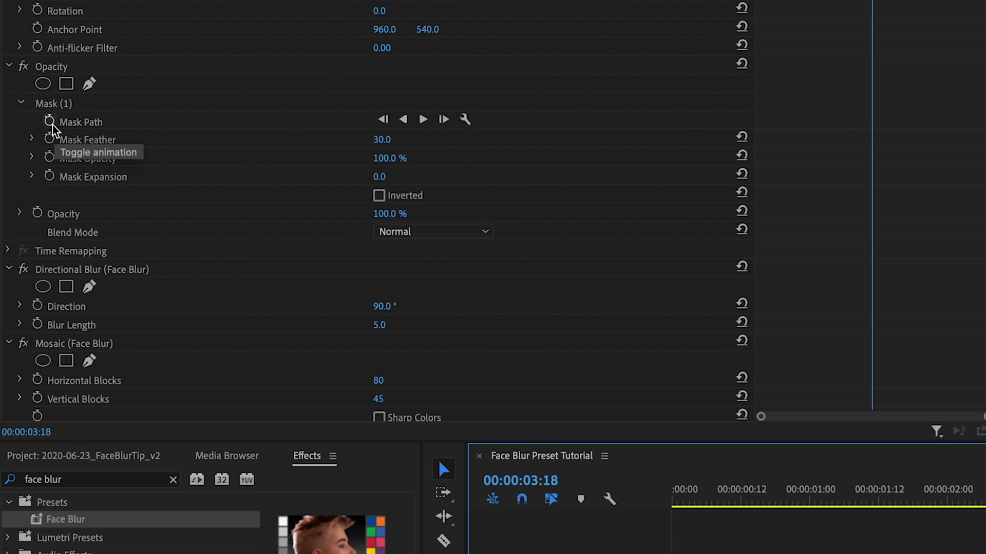
# Turn on Mask Path animation and adjust the mask to follow the face at 00:00:04:07 and 00:00:02:05
pyautogui.click(50, 122)
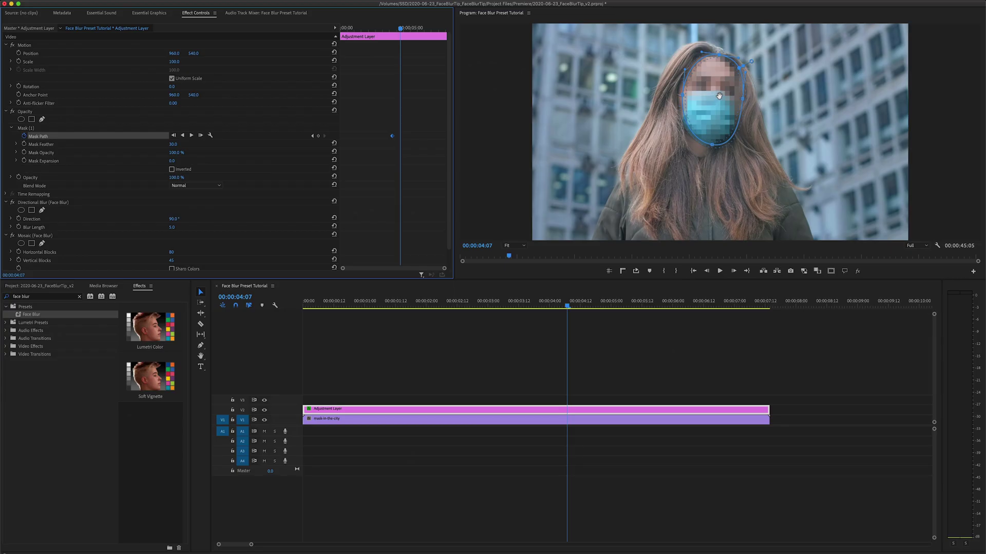
pyautogui.moveTo(719, 95); pyautogui.dragTo(715, 96)
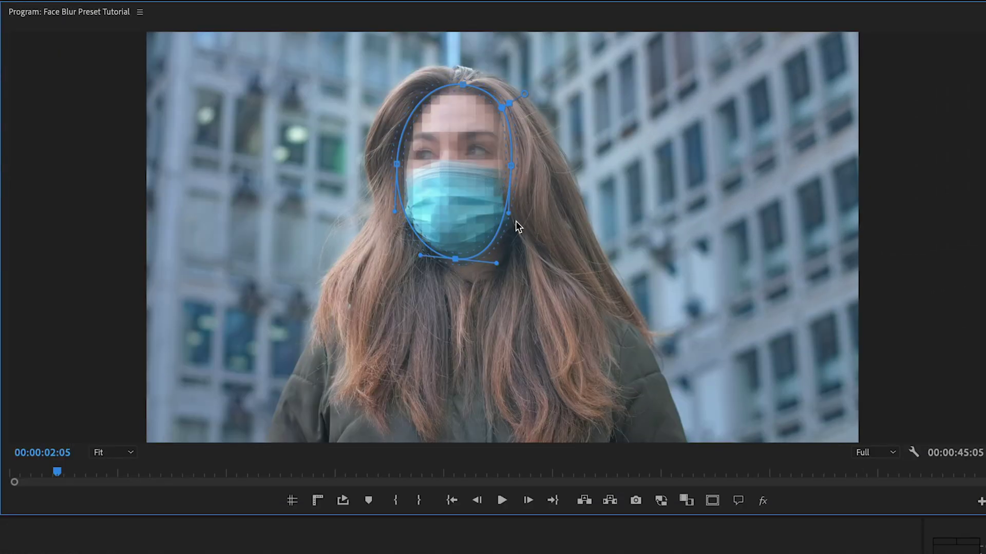
pyautogui.moveTo(453, 276); pyautogui.dragTo(454, 261)
pyautogui.click(397, 166)
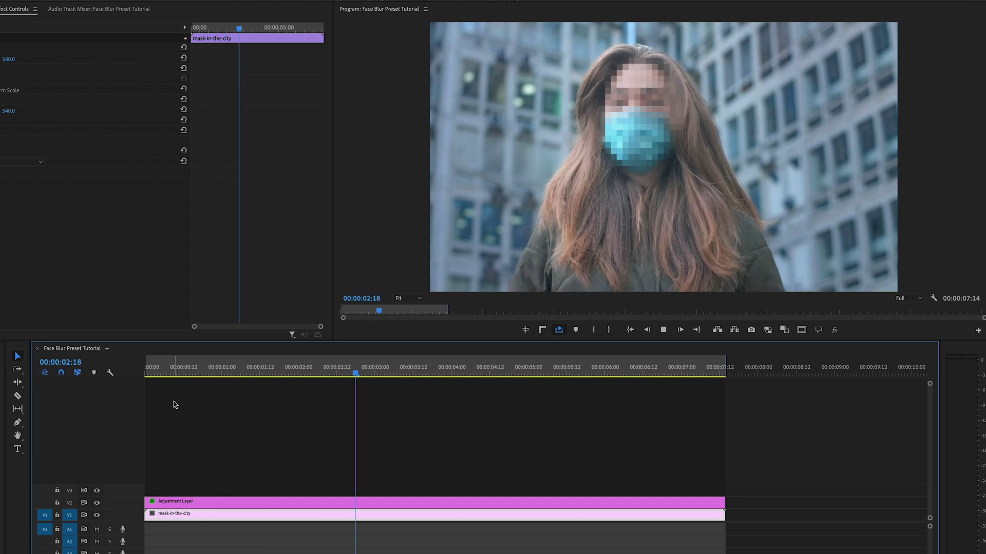
# Review the blurred mask-in-the-city clip and compare the park dancing clips without and with the face-blur adjustment layer
pyautogui.click(429, 414)
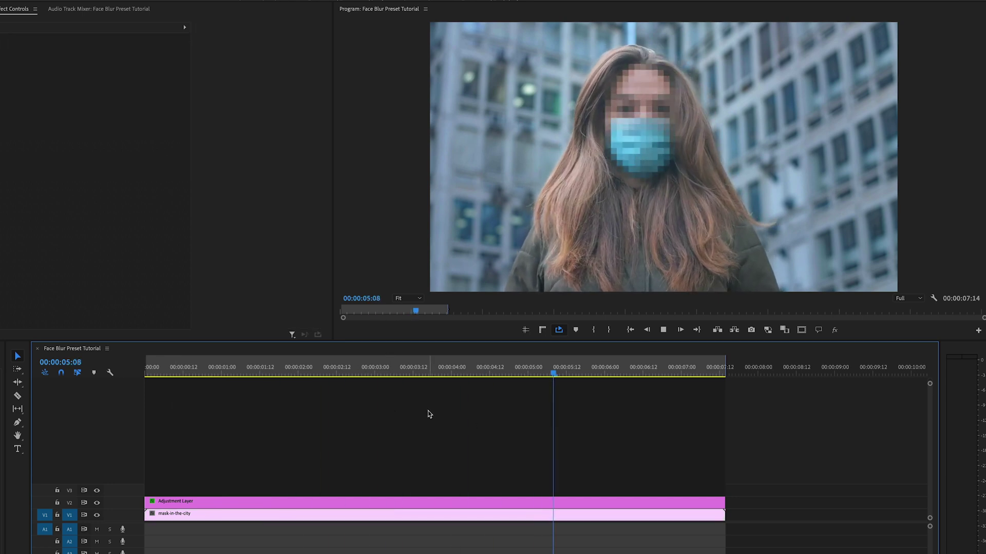
pyautogui.press('-')
pyautogui.press('-')
pyautogui.click(539, 301)
pyautogui.press('=')
pyautogui.moveTo(669, 423); pyautogui.dragTo(548, 424)
pyautogui.press('space')
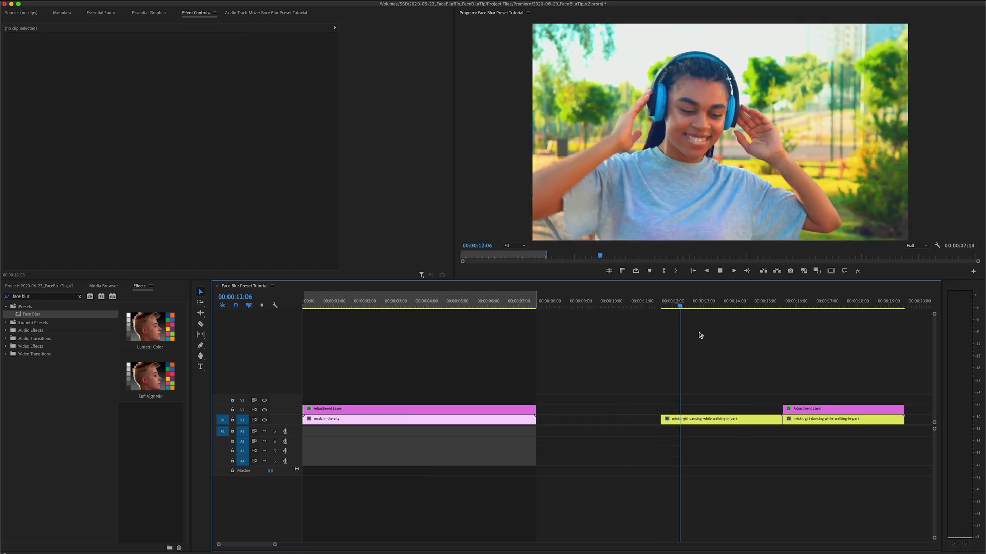
pyautogui.hscroll(3, 699, 334)
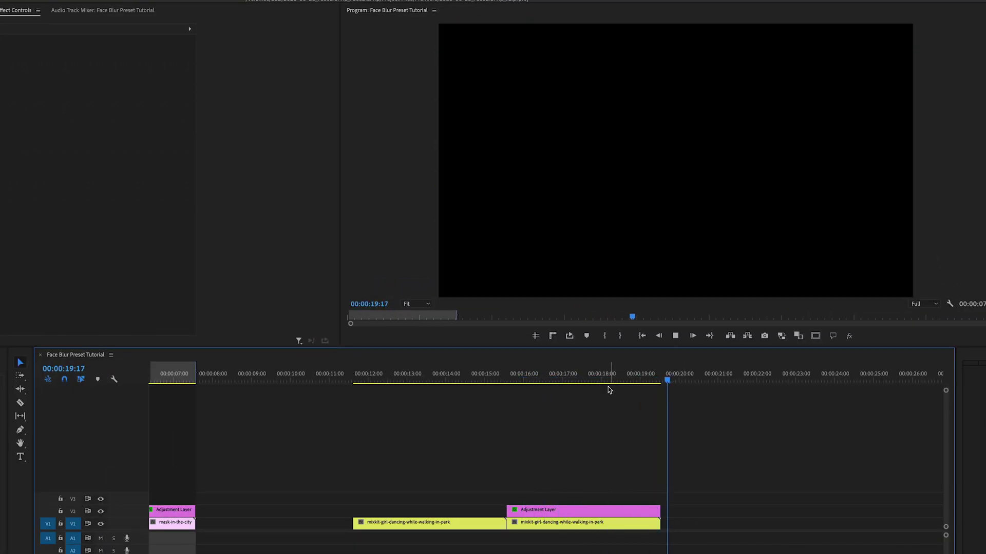
pyautogui.moveTo(611, 381); pyautogui.dragTo(578, 381)
pyautogui.click(564, 511)
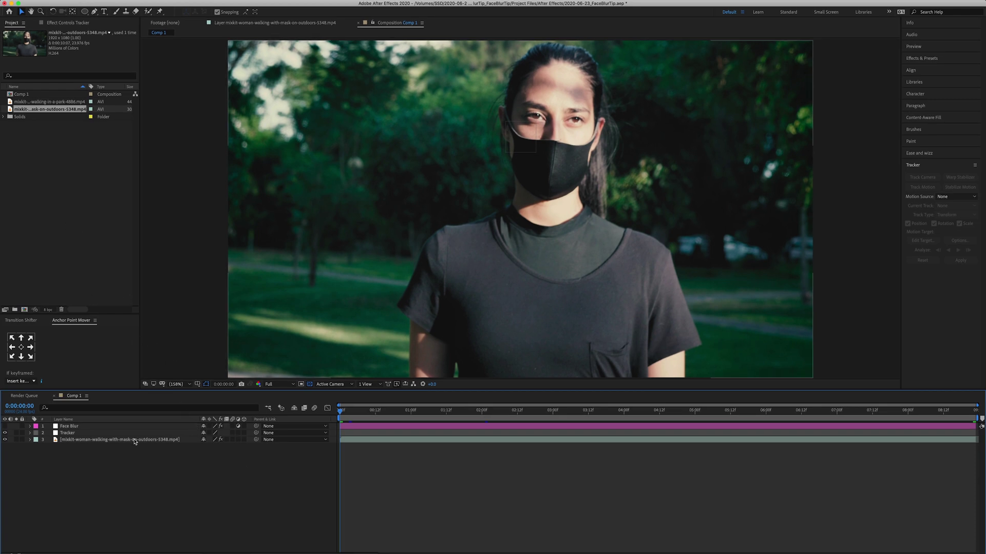
# In After Effects, inspect the Tracker and Face Blur layers above the footage and toggle the Face Blur layer's visibility
pyautogui.click(75, 434)
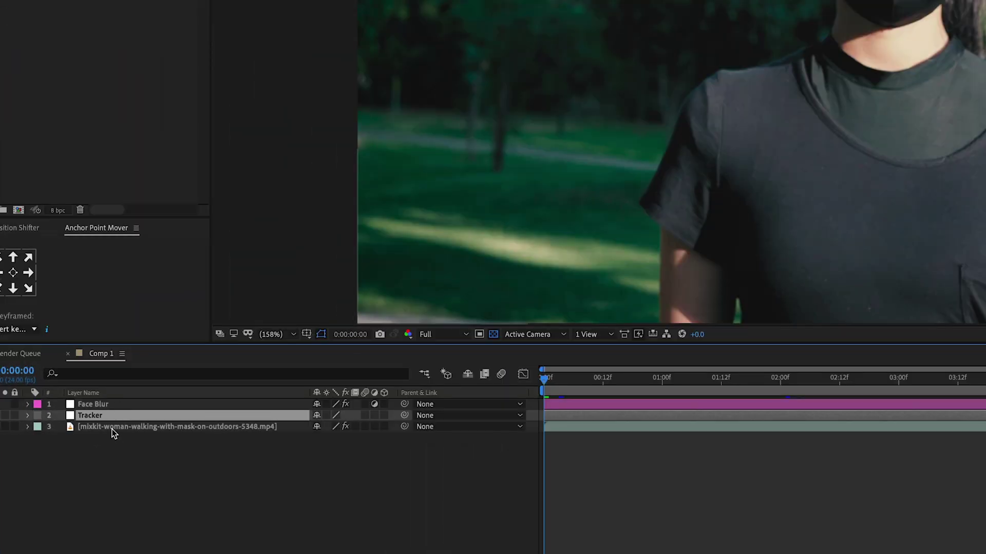
pyautogui.click(95, 405)
pyautogui.click(5, 427)
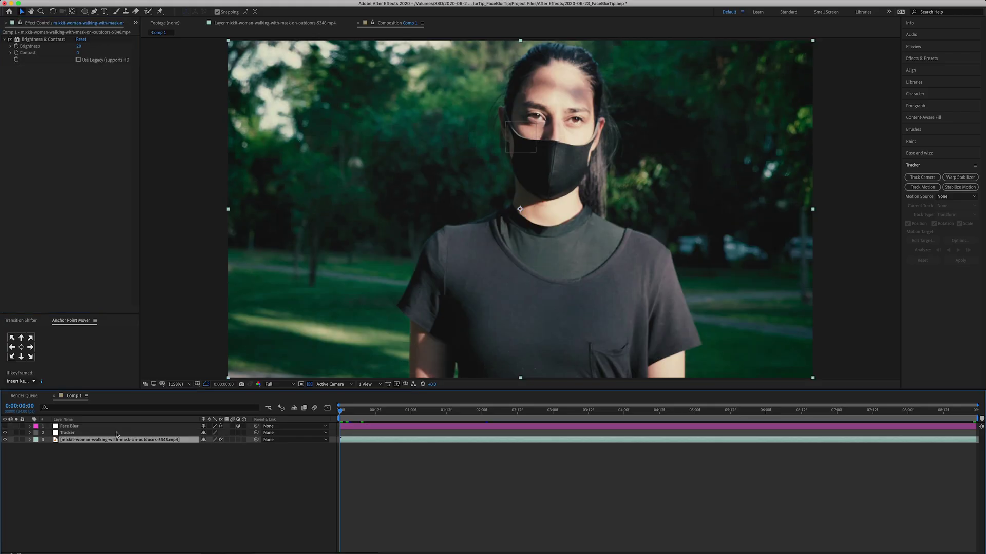
# Start motion tracking on the woman-walking footage and fit Track Point 1 over the mask strap beside her cheek
pyautogui.click(923, 187)
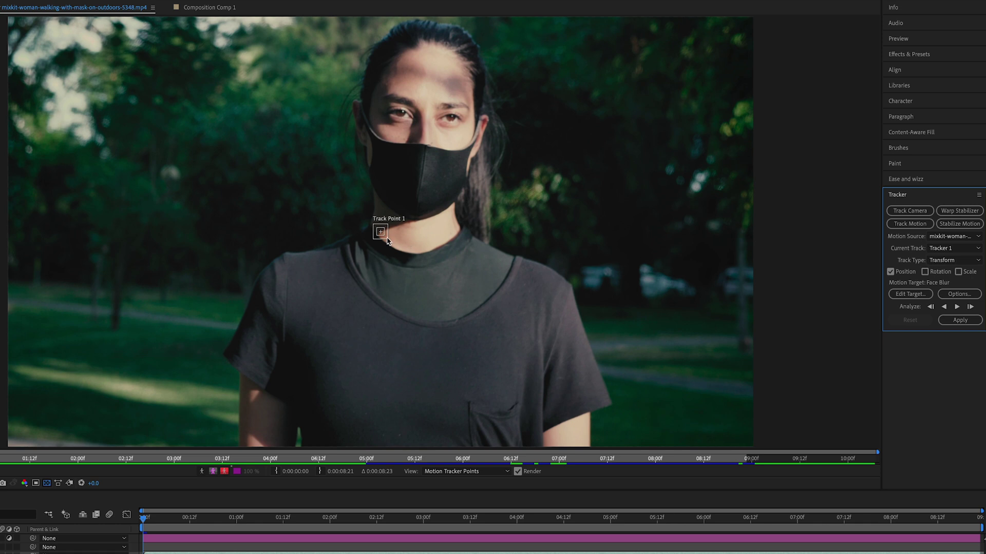
pyautogui.moveTo(388, 239); pyautogui.dragTo(384, 148)
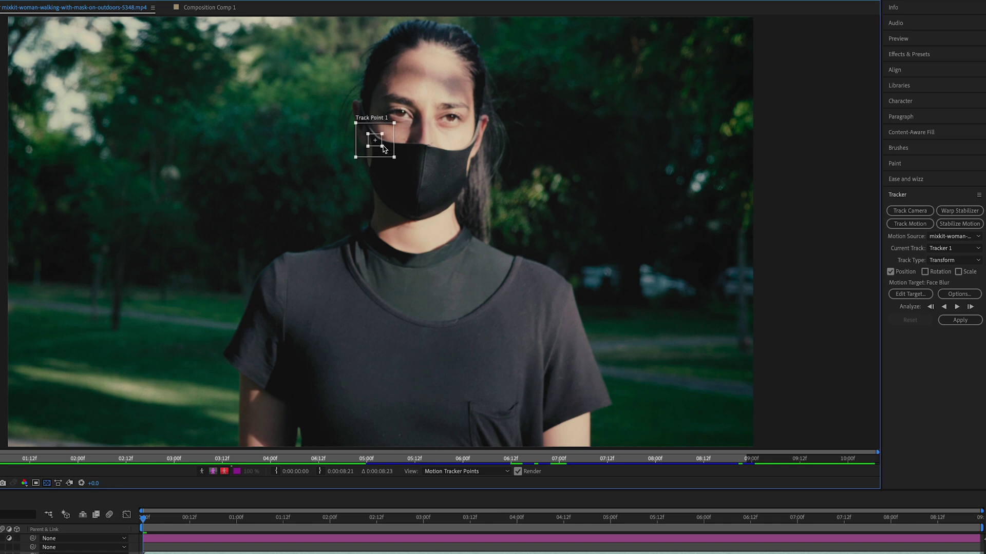
pyautogui.moveTo(384, 149)
pyautogui.mouseDown()
pyautogui.moveTo(399, 162)
pyautogui.moveTo(389, 152)
pyautogui.mouseUp()
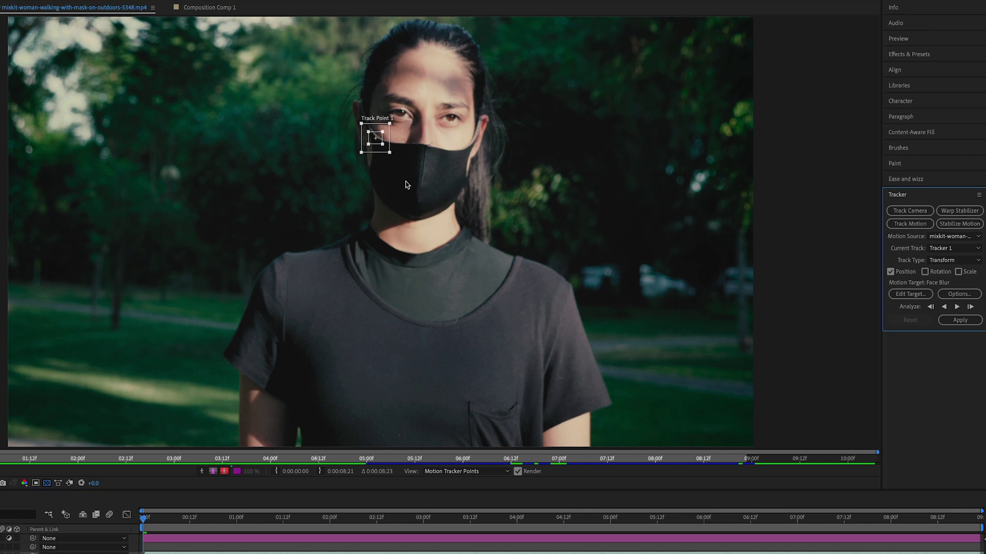
# Enable Rotation and Scale tracking and fit Track Point 2 around the ear on the opposite side of her face
pyautogui.click(924, 272)
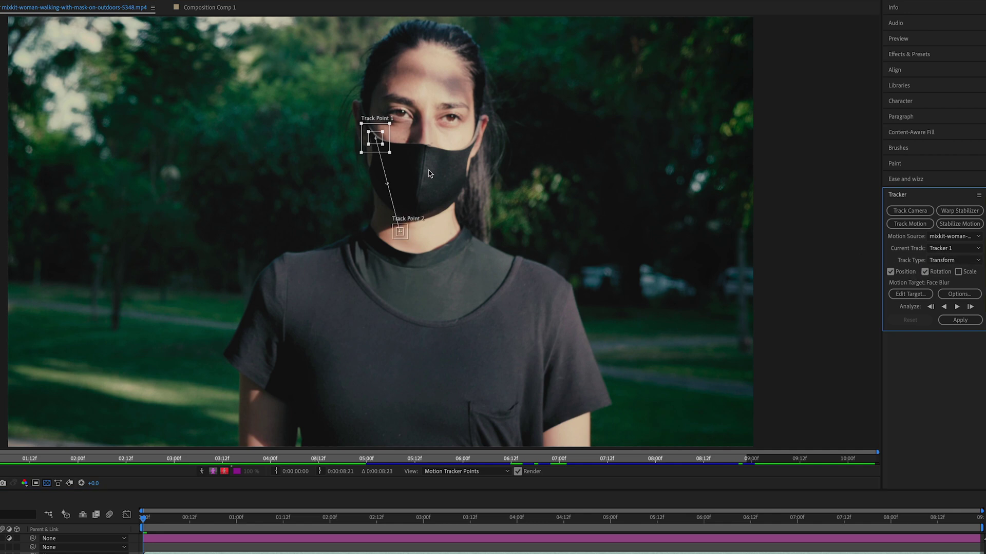
pyautogui.moveTo(402, 238); pyautogui.dragTo(491, 156)
pyautogui.click(958, 272)
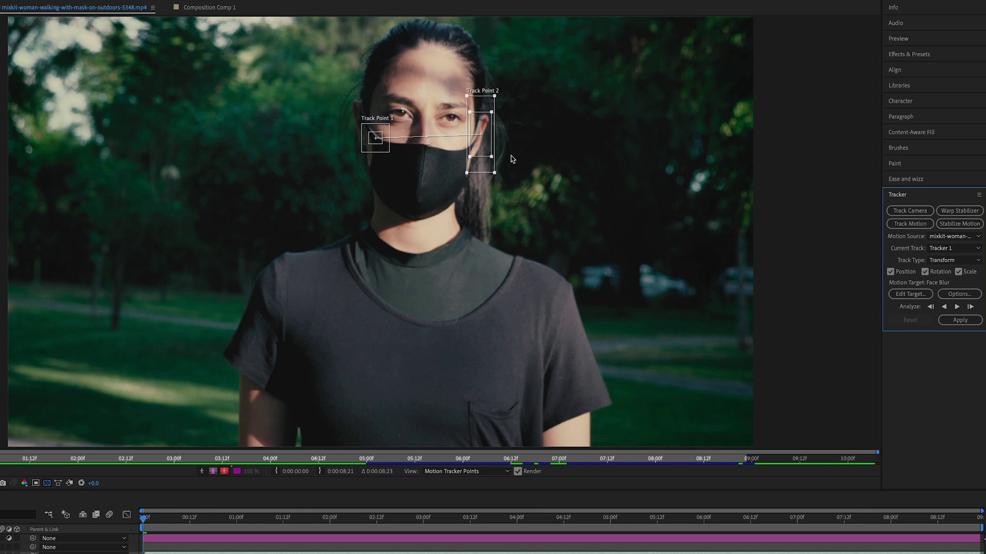
pyautogui.moveTo(493, 174); pyautogui.dragTo(496, 174)
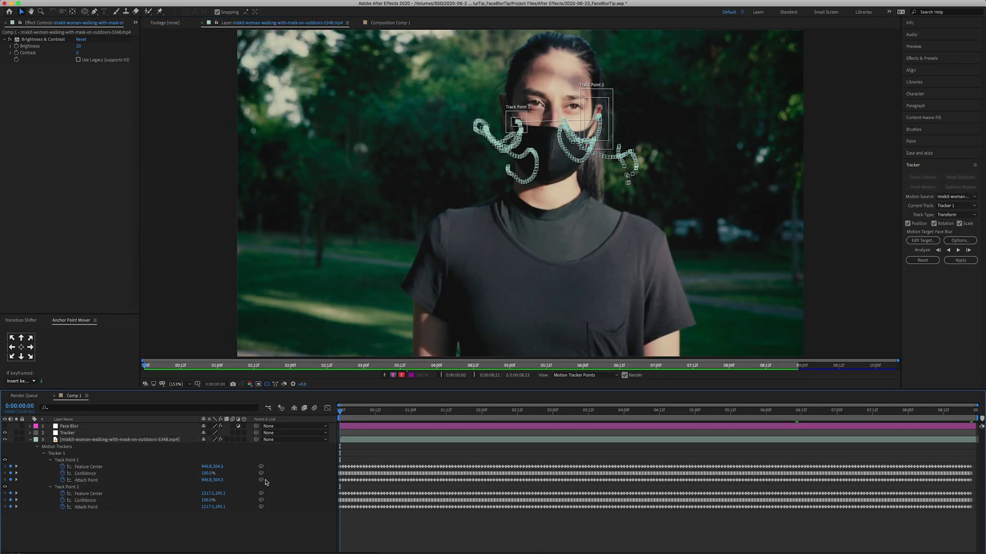
# Set the motion target to the Tracker layer and apply the tracking data to it
pyautogui.click(923, 240)
pyautogui.click(461, 183)
pyautogui.click(453, 200)
pyautogui.click(503, 217)
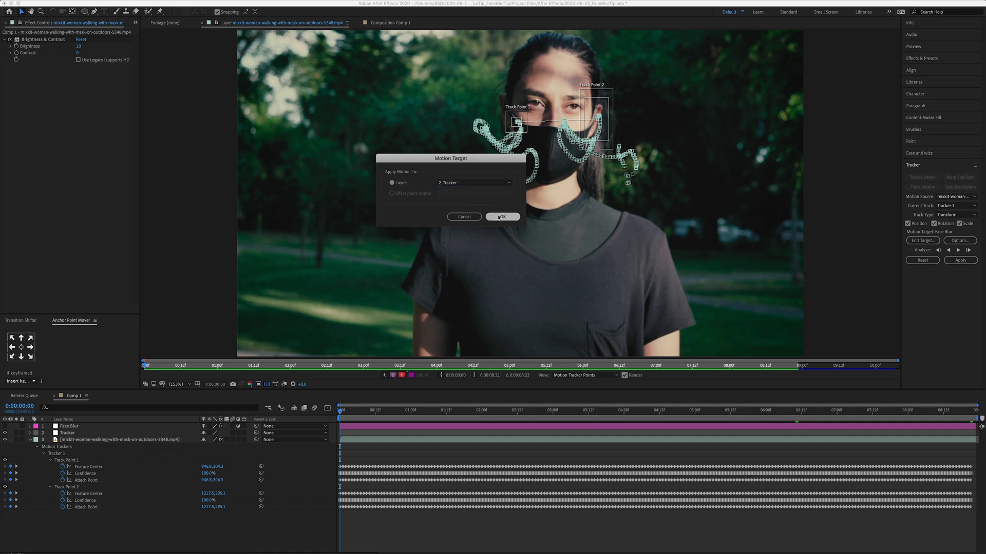
pyautogui.click(957, 262)
pyautogui.click(79, 69)
# Examine the Tracker layer's position, scale and rotation keyframes and collapse its properties
pyautogui.click(30, 480)
pyautogui.click(105, 510)
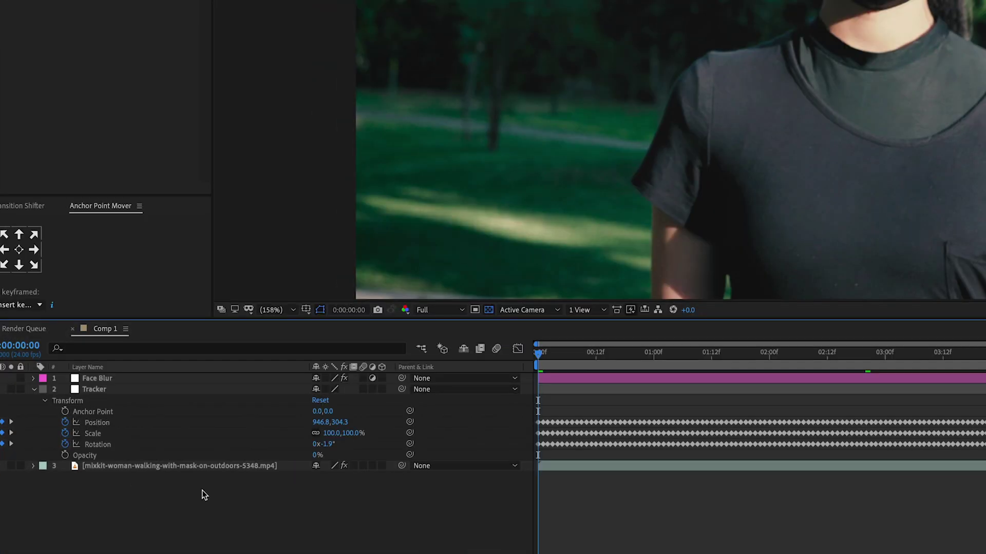
pyautogui.click(34, 389)
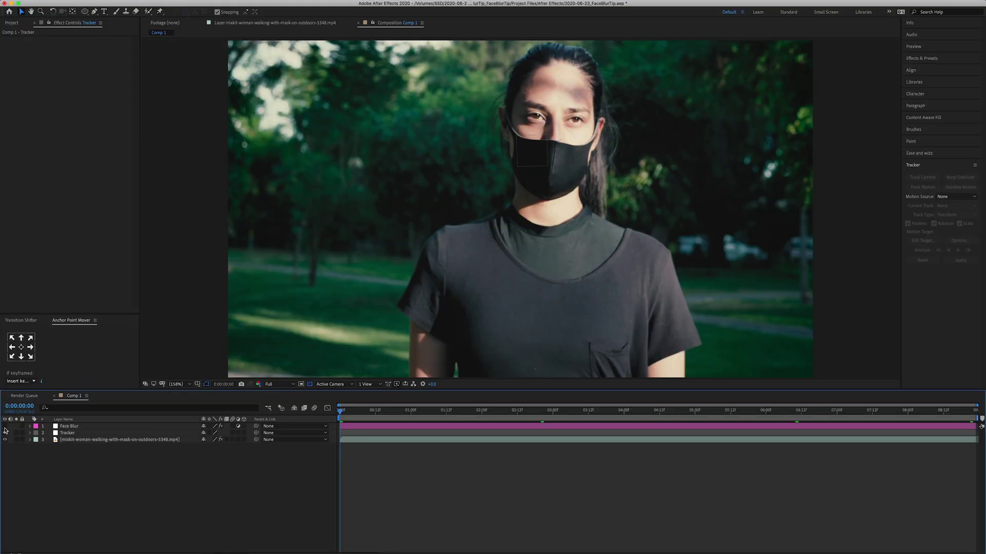
# Show the Face Blur layer, draw an elliptical mask on it, and shape the mask around the woman's face
pyautogui.click(5, 426)
pyautogui.click(70, 428)
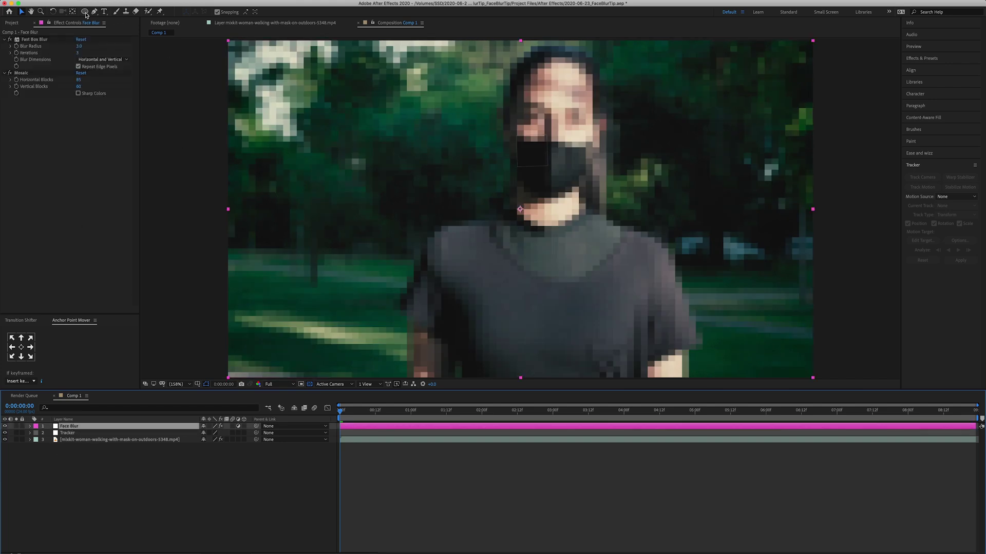
pyautogui.click(85, 12)
pyautogui.moveTo(514, 69); pyautogui.dragTo(608, 217)
pyautogui.click(22, 11)
pyautogui.moveTo(558, 69); pyautogui.dragTo(554, 63)
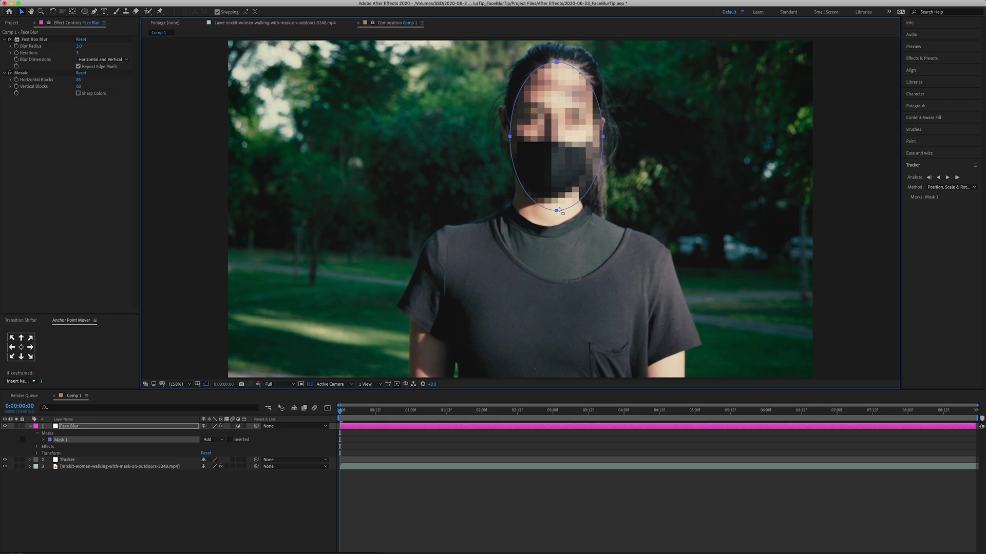
pyautogui.moveTo(558, 211); pyautogui.dragTo(547, 203)
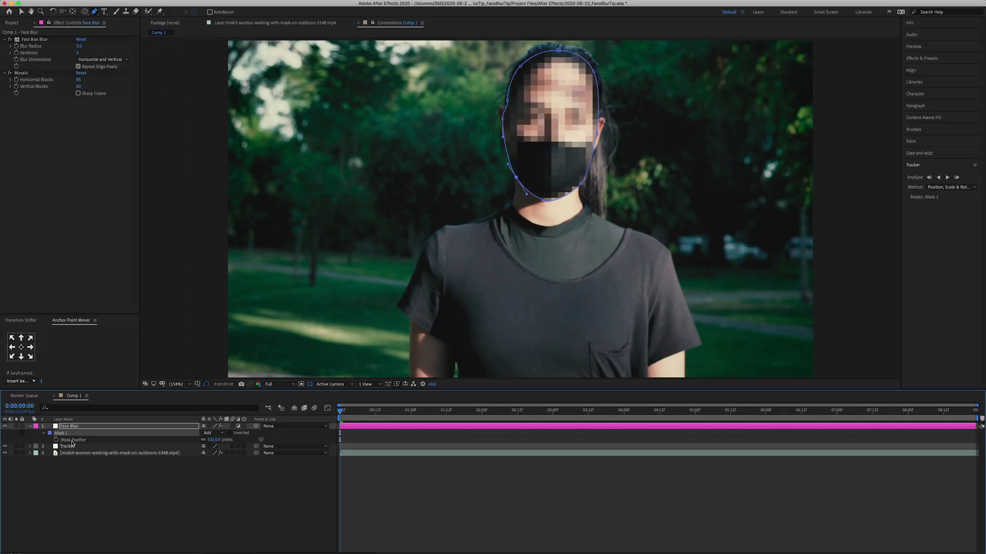
# Set Mask 1's feather to 10 pixels and parent the Face Blur layer to the Tracker layer
pyautogui.click(75, 441)
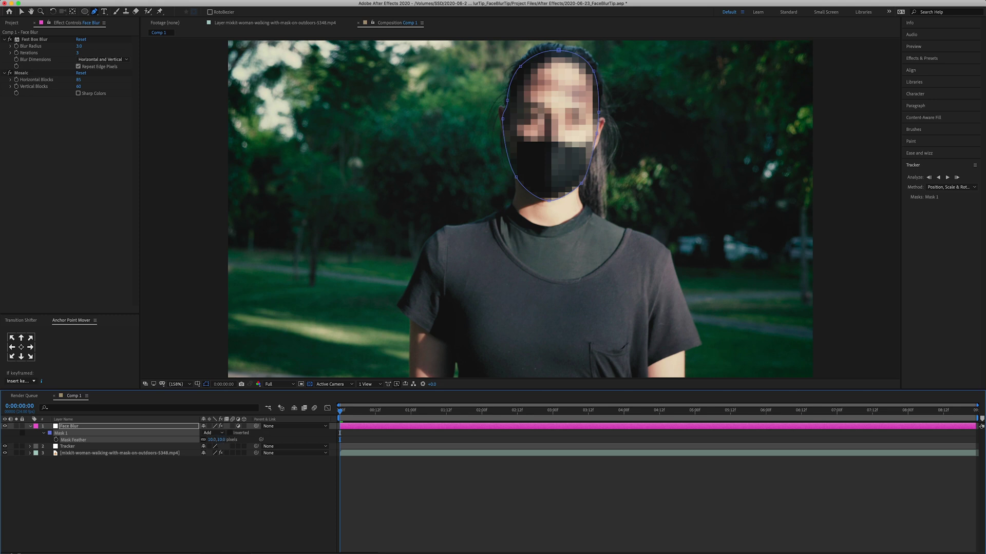
pyautogui.click(251, 487)
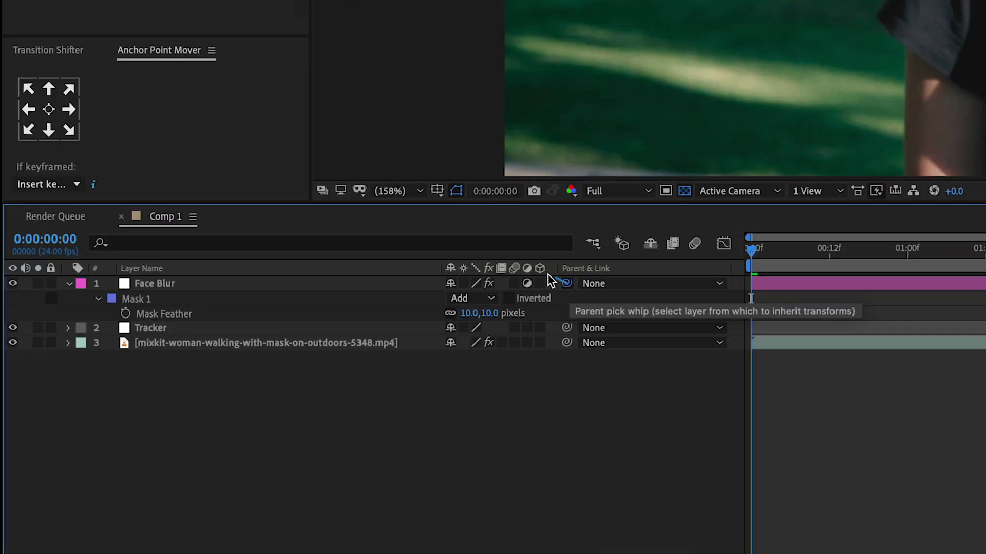
pyautogui.moveTo(548, 275); pyautogui.dragTo(196, 328)
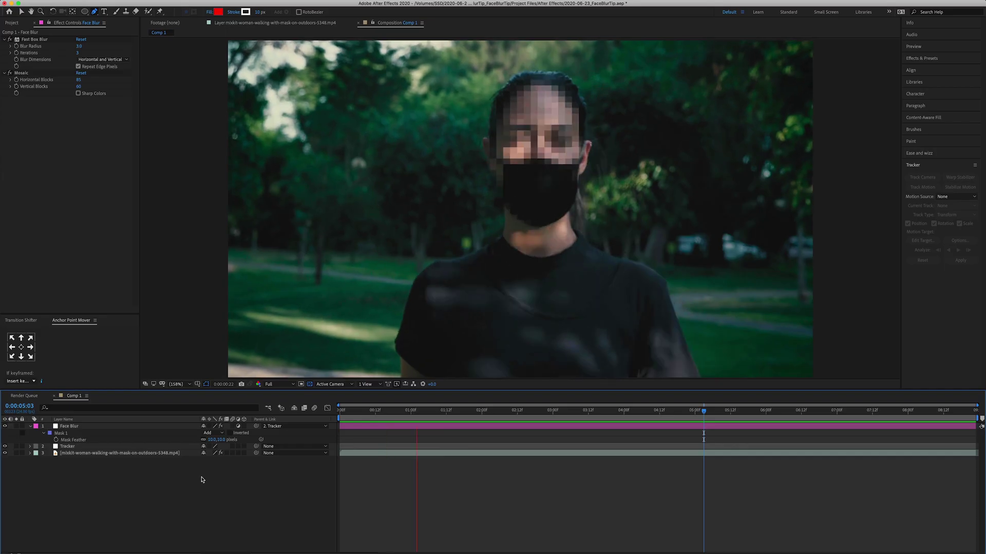